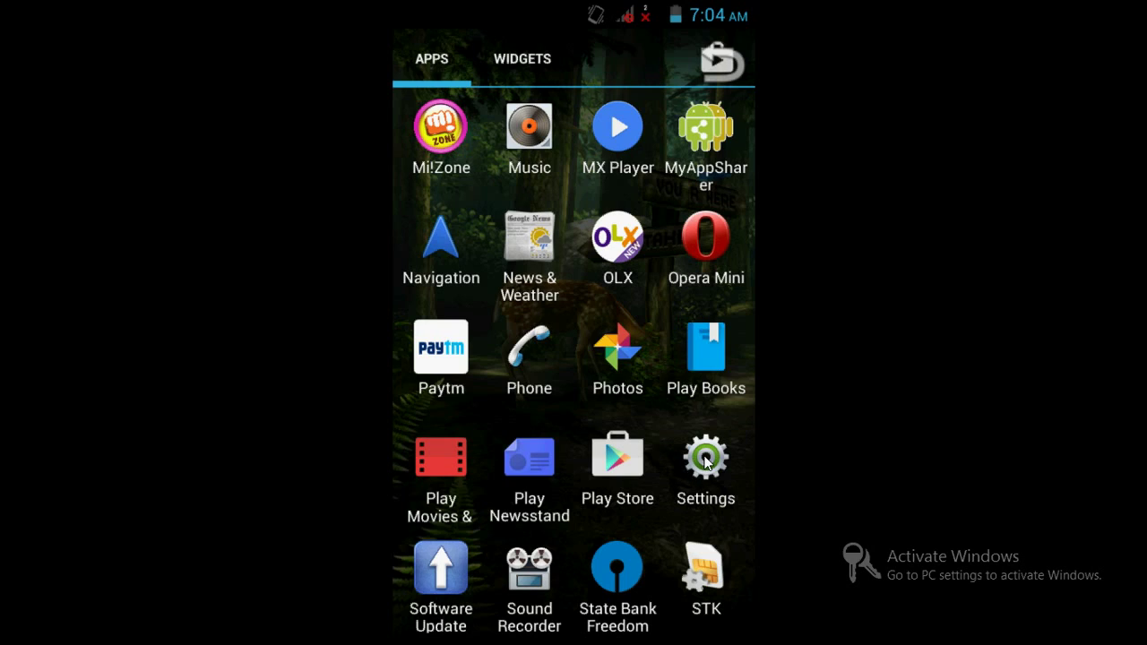
View the phone screenshots from Settings through More to the Wireless & networks page, and exit the slideshow.
left_click(705, 460)
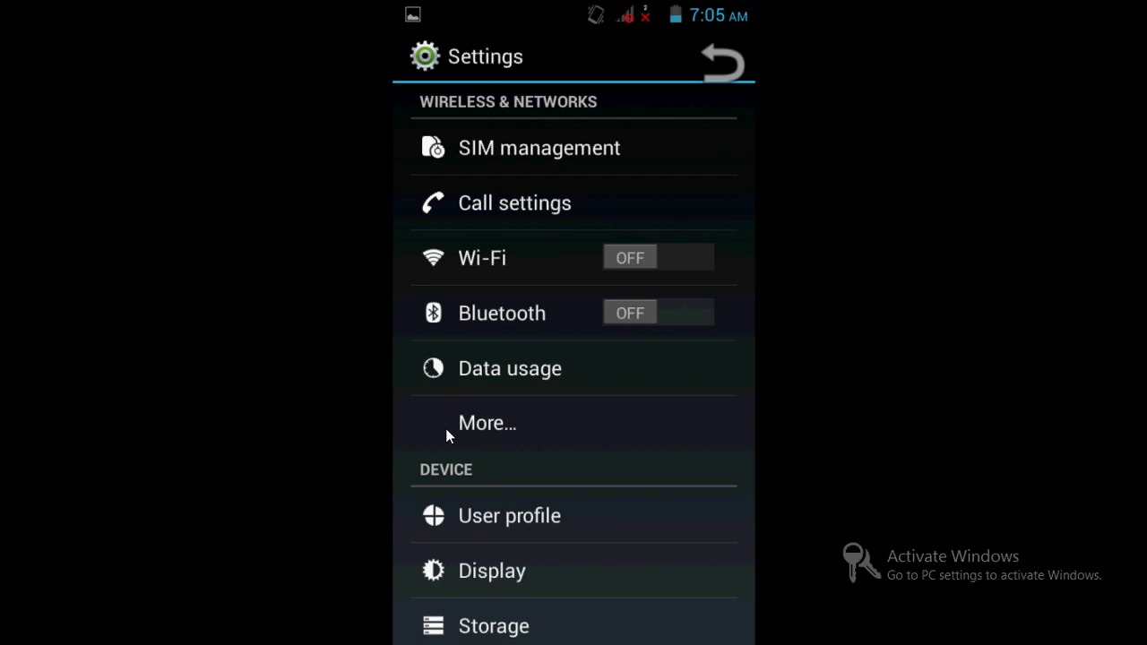
left_click(484, 425)
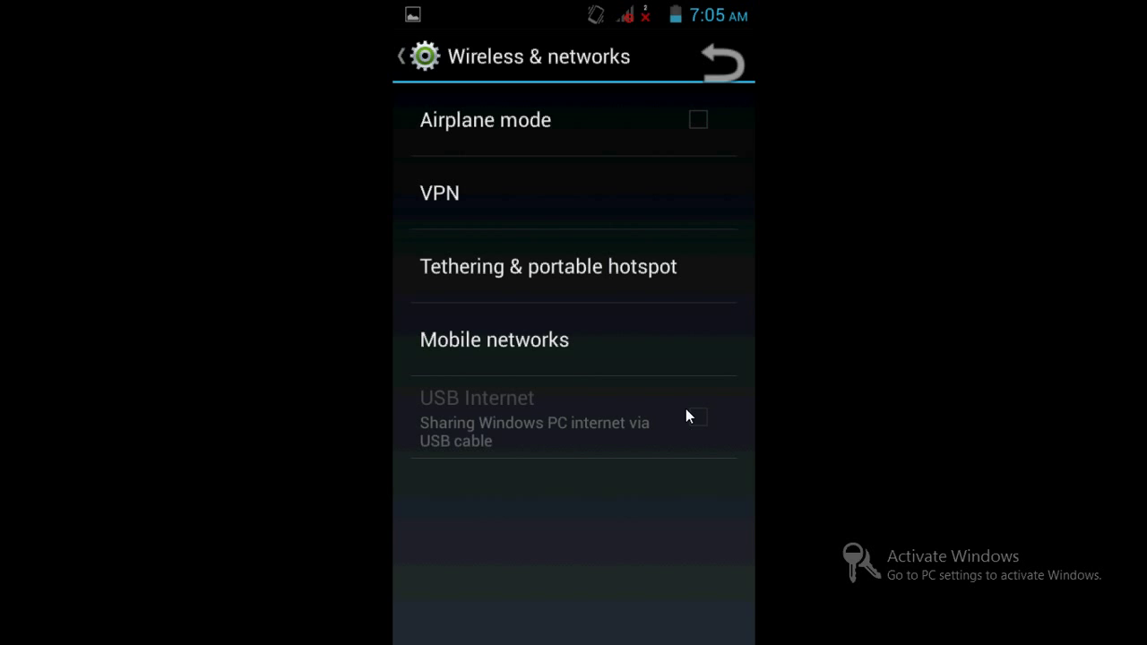
right_click(868, 290)
left_click(905, 478)
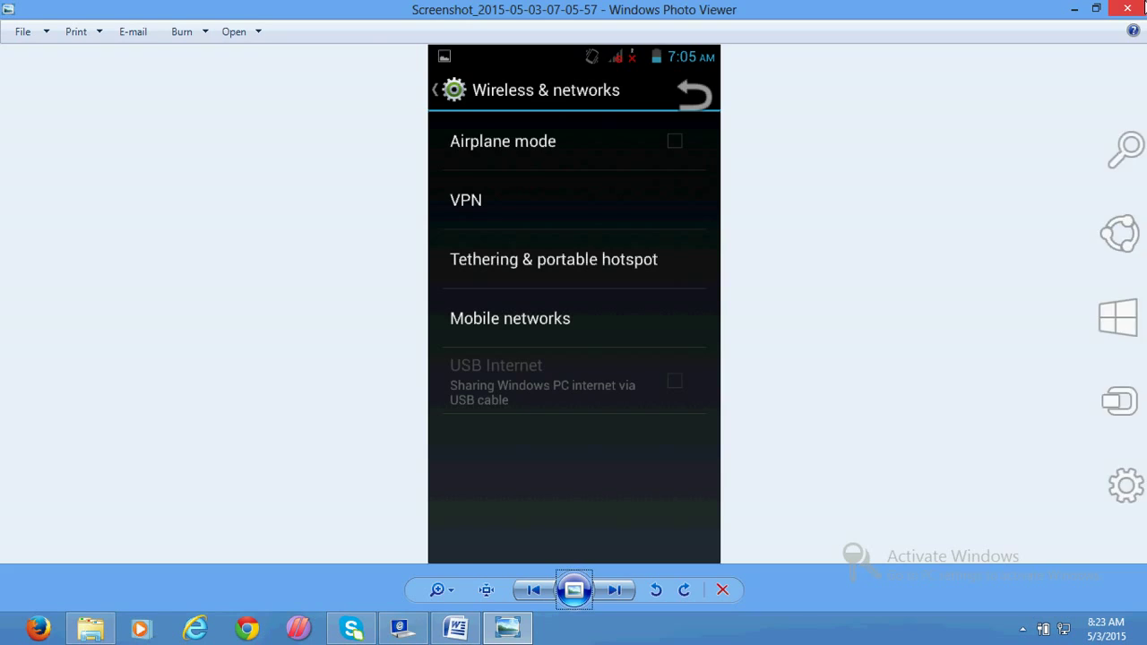
Close the photo viewer and the New folder window to return to the desktop.
left_click(1143, 7)
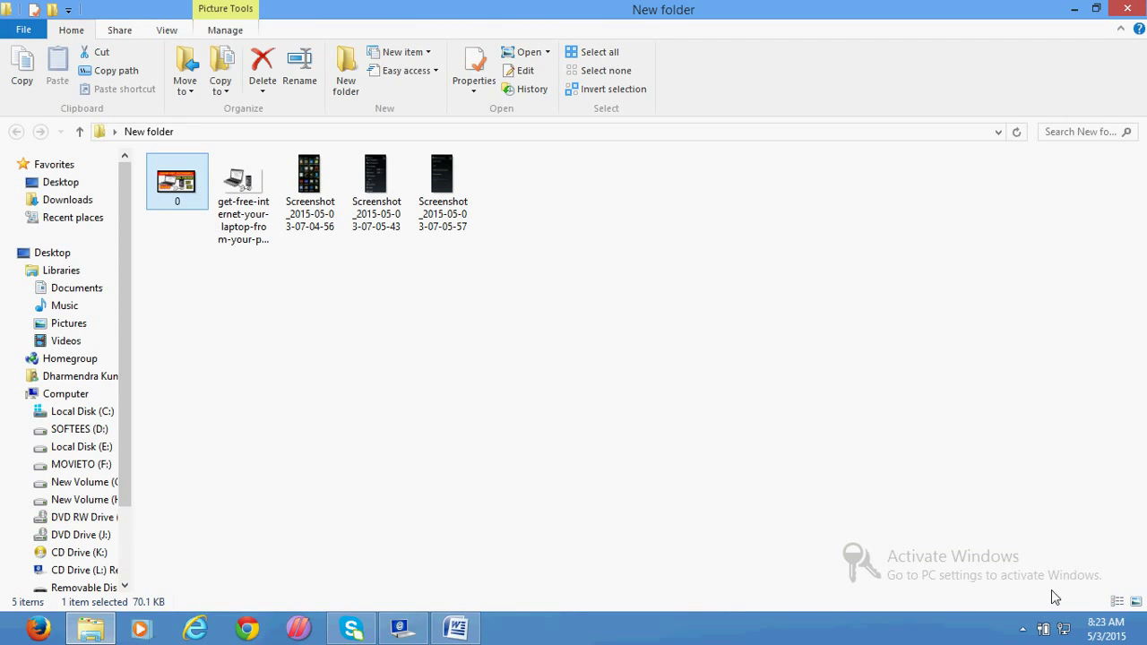
left_click(1120, 28)
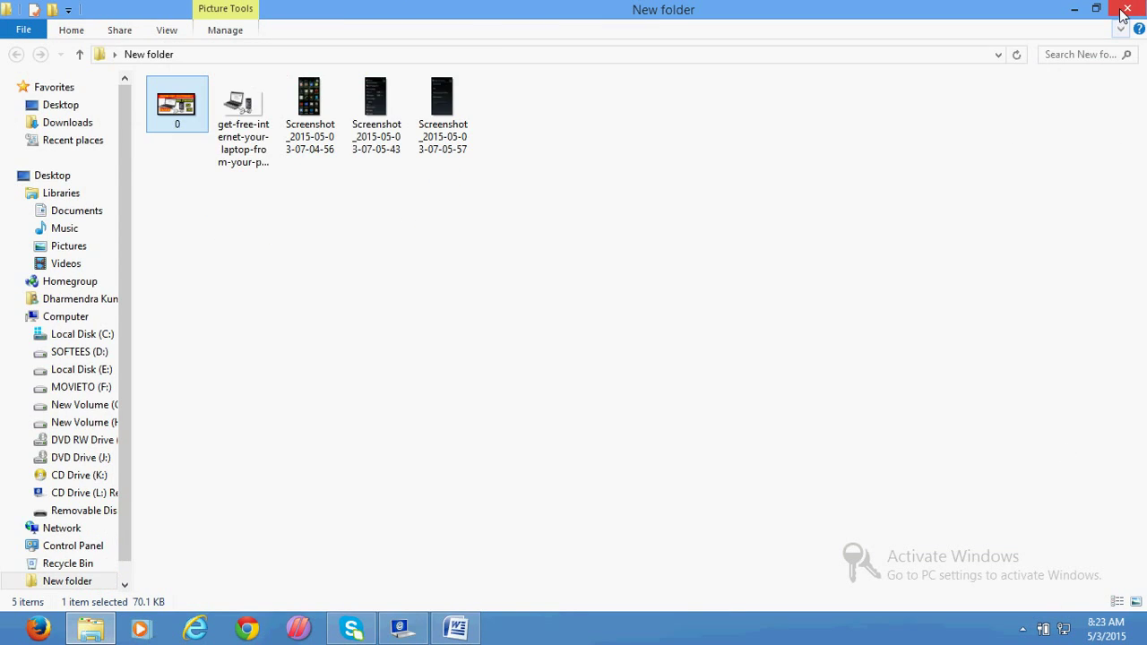
left_click(1127, 7)
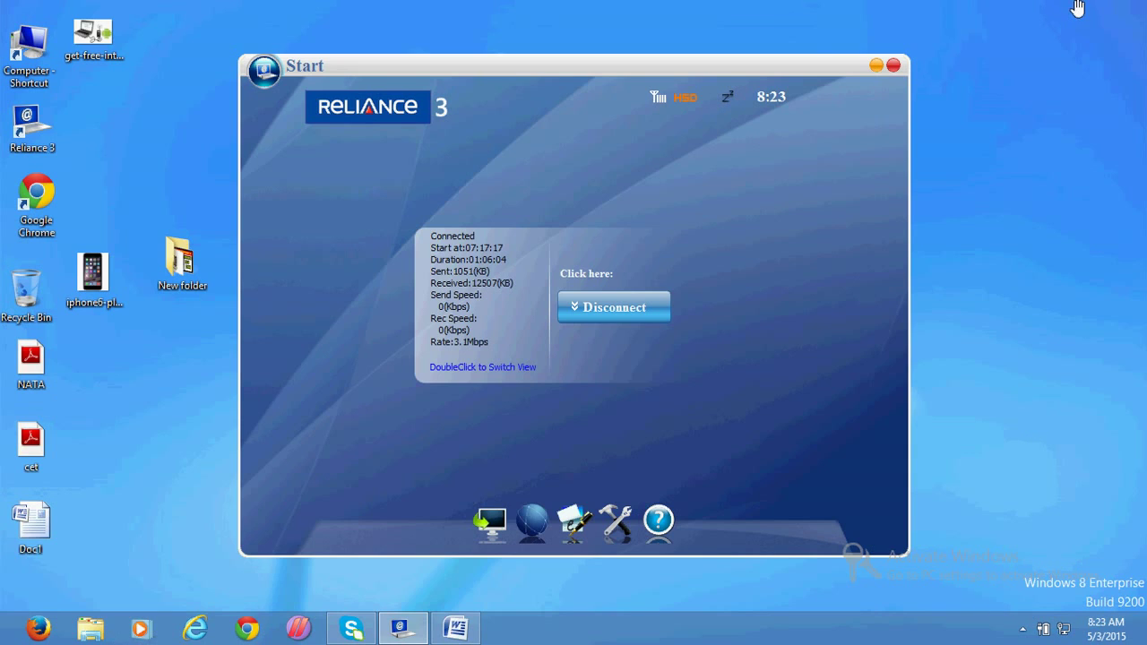
Open the computer's network adapter list from Control Panel's Network and Sharing Center.
mouse_move(1145, 1)
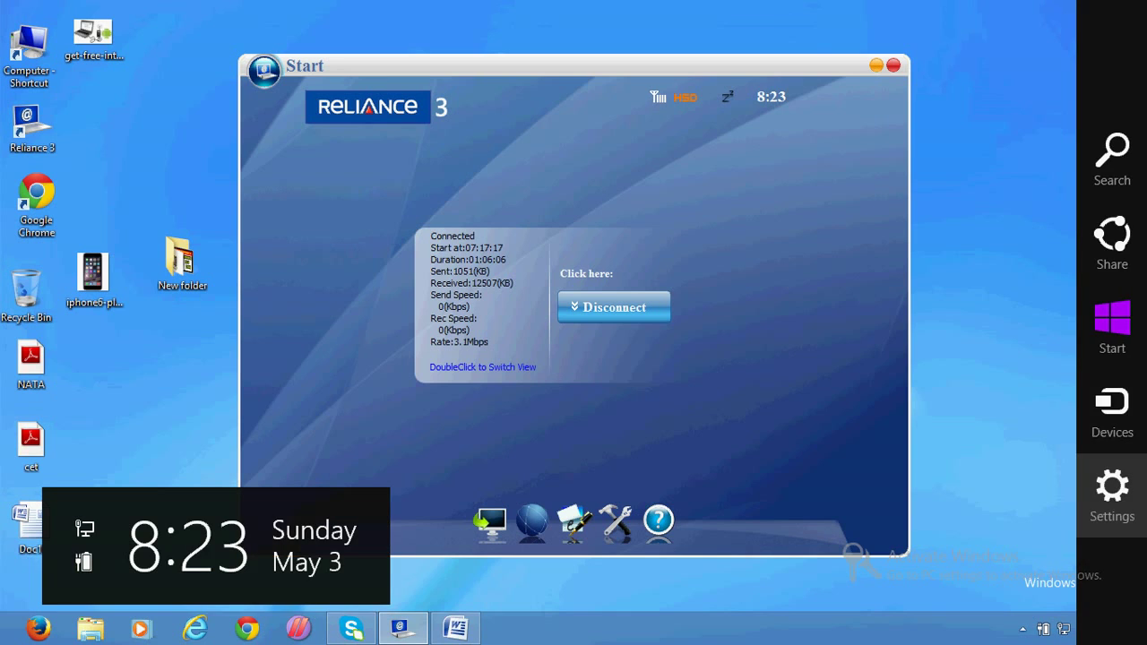
left_click(1126, 493)
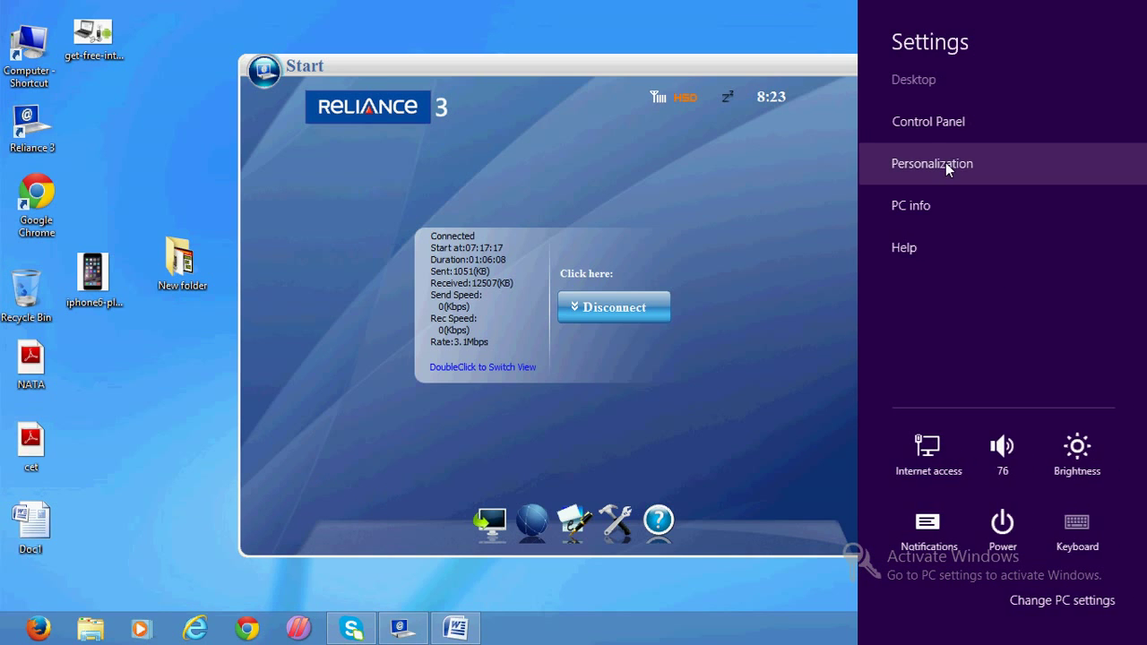
left_click(936, 130)
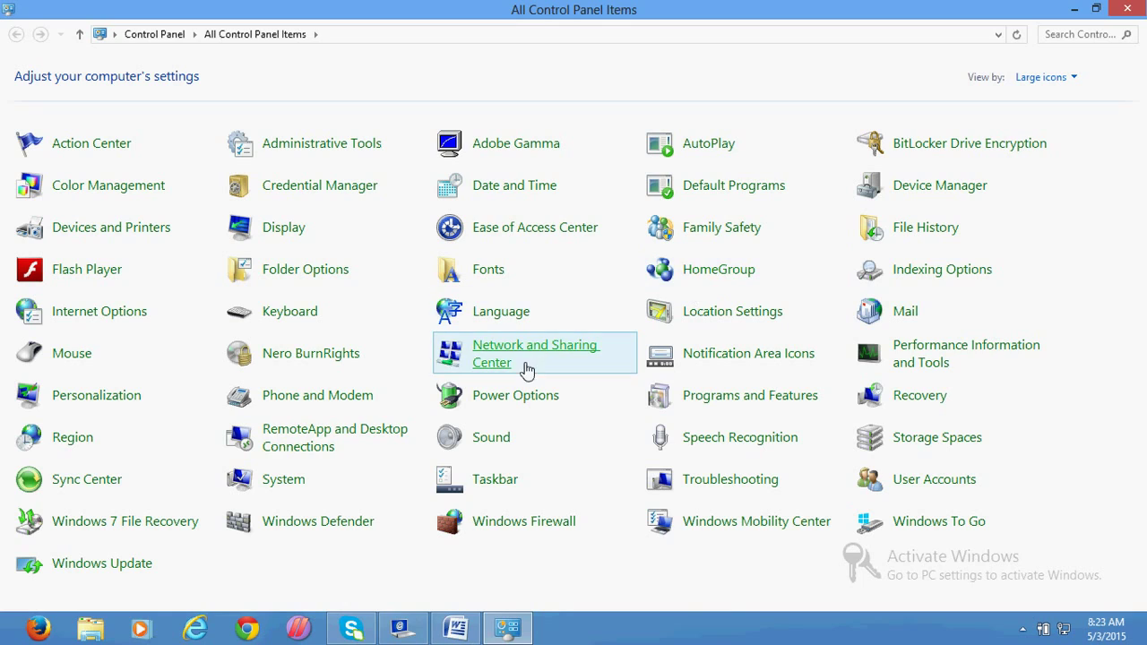
left_click(491, 355)
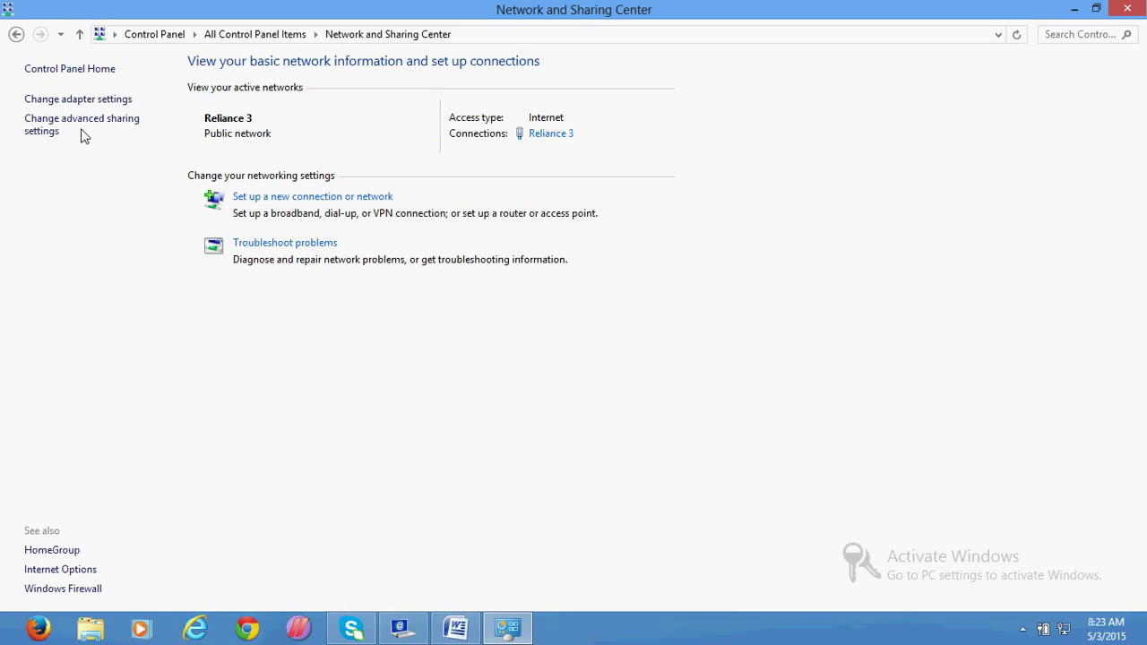
left_click(81, 99)
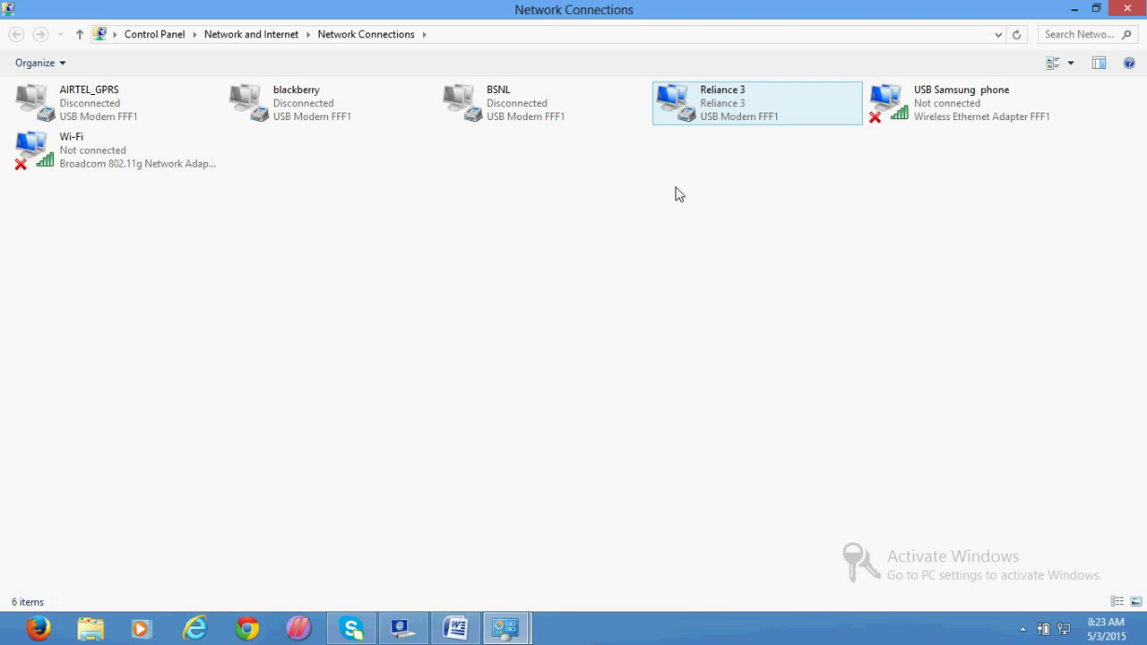
Check the Reliance 3 connection in its dialer window and in its connection status dialog.
left_click(417, 627)
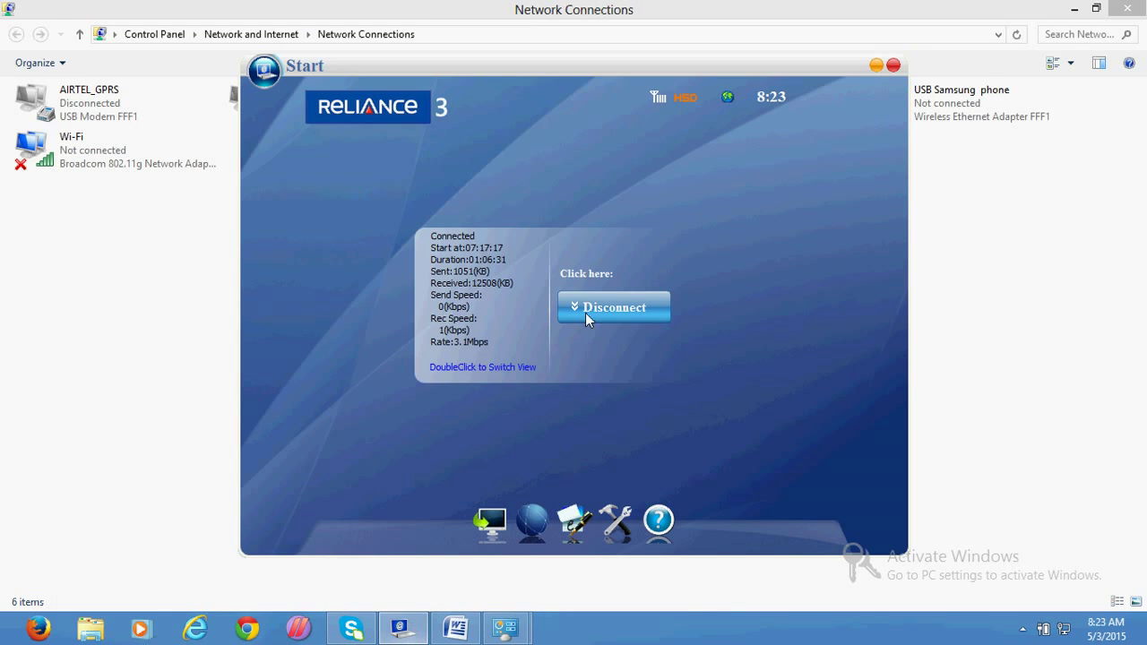
left_click(875, 66)
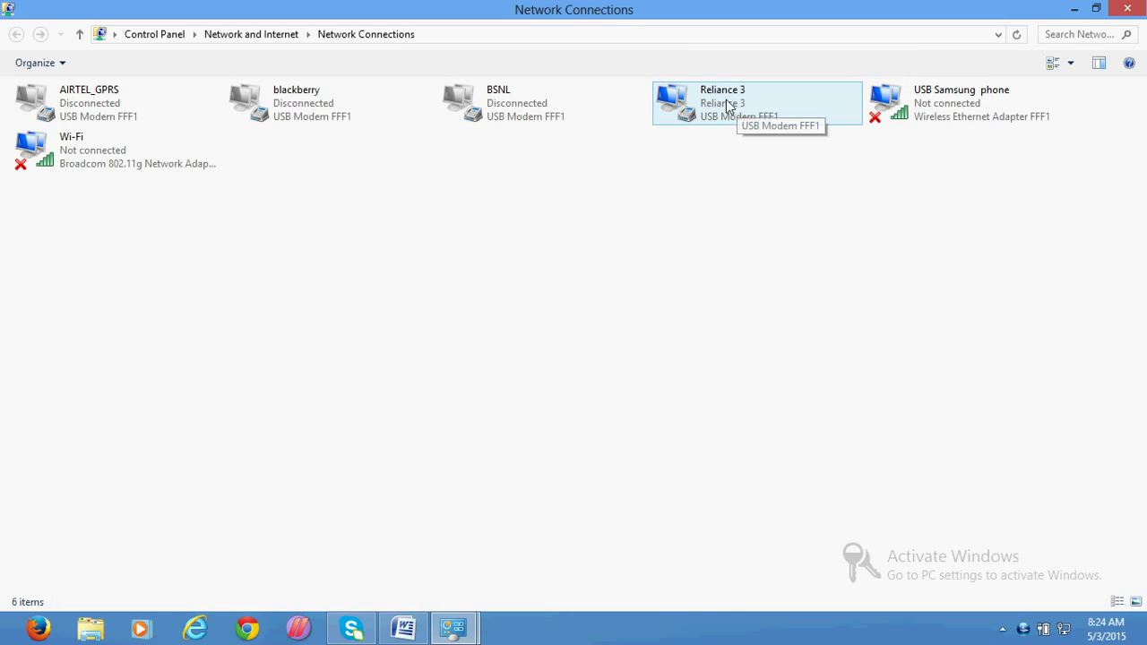
right_click(722, 99)
left_click(700, 101)
double_click(699, 102)
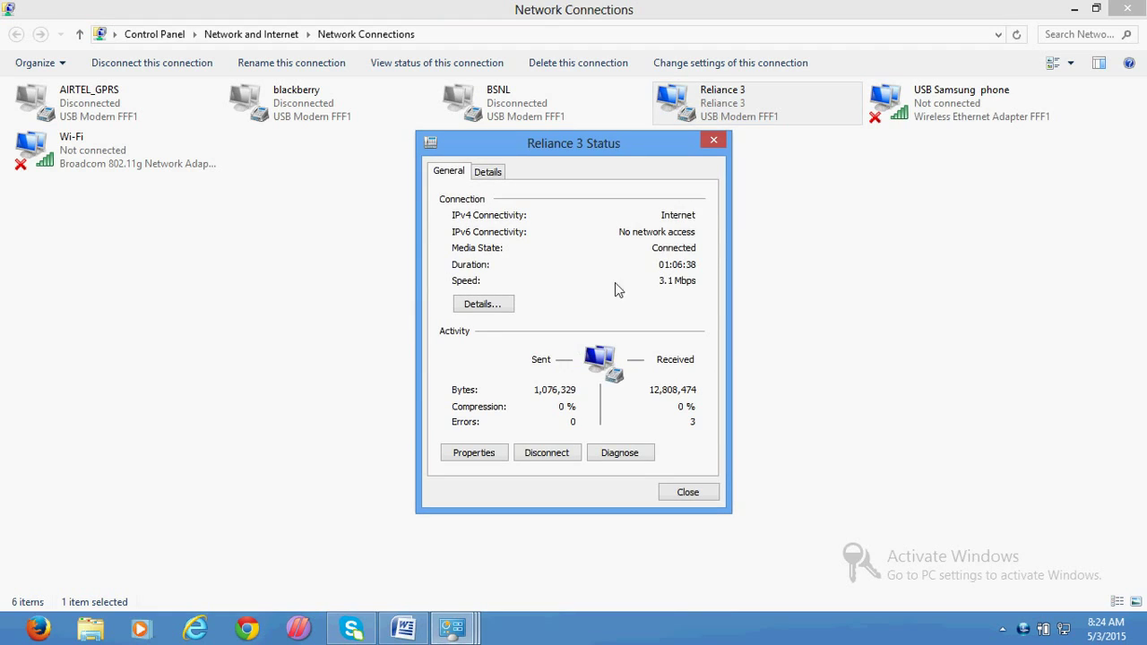
left_click(715, 142)
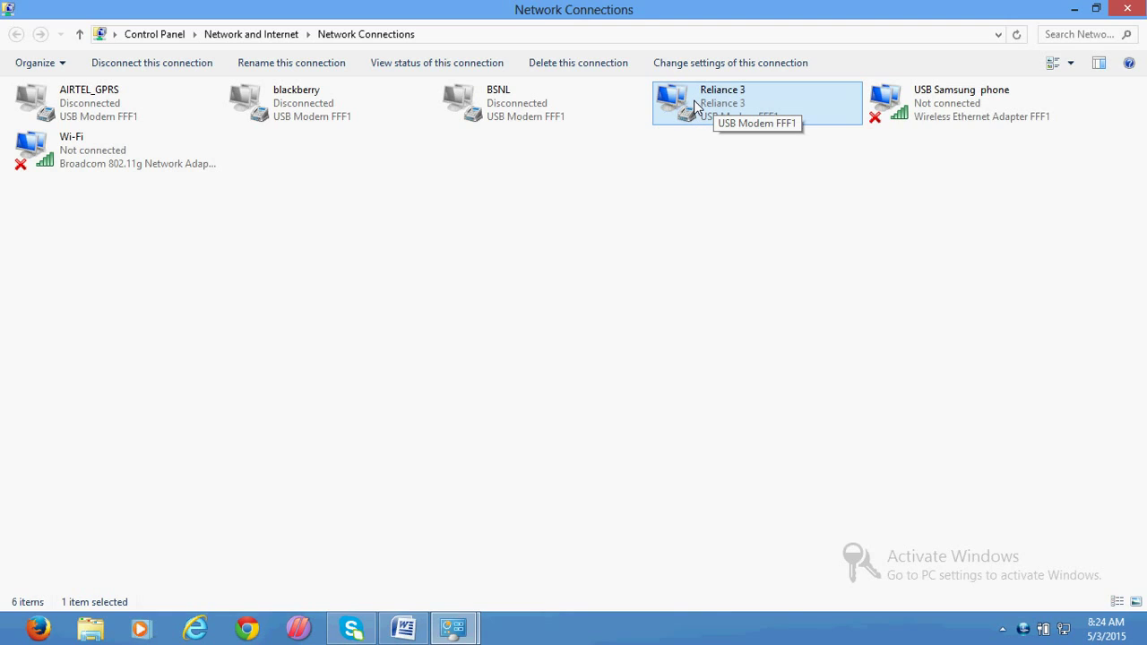
In the Reliance 3 properties, allow other network users to connect through this computer's Internet connection and acknowledge the notice.
right_click(696, 106)
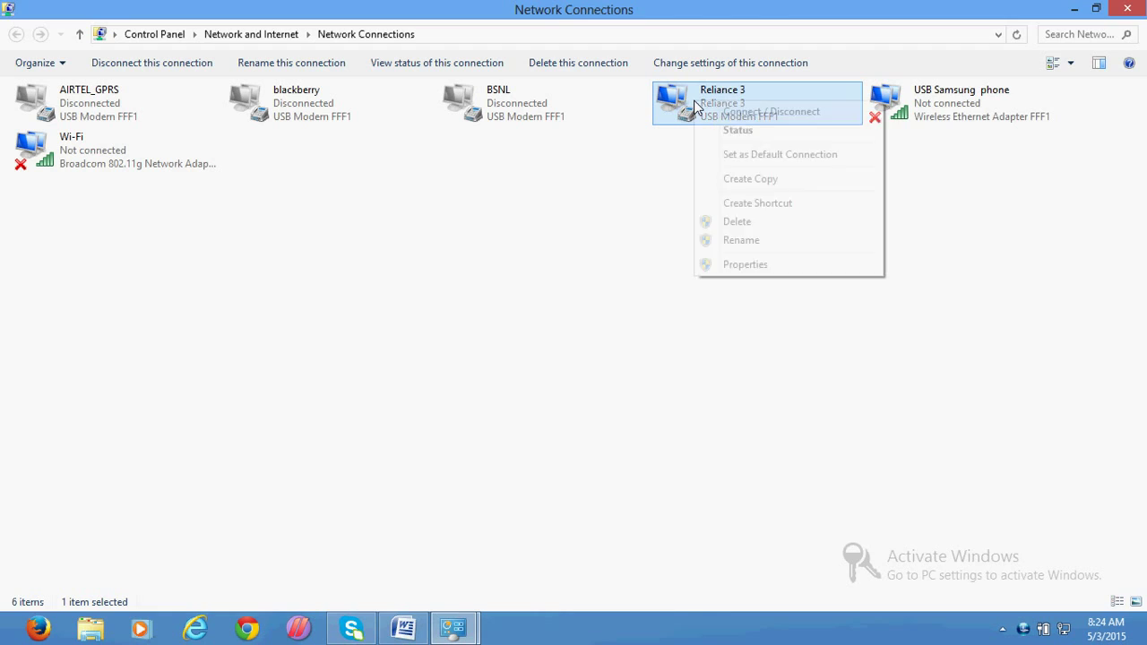
left_click(730, 269)
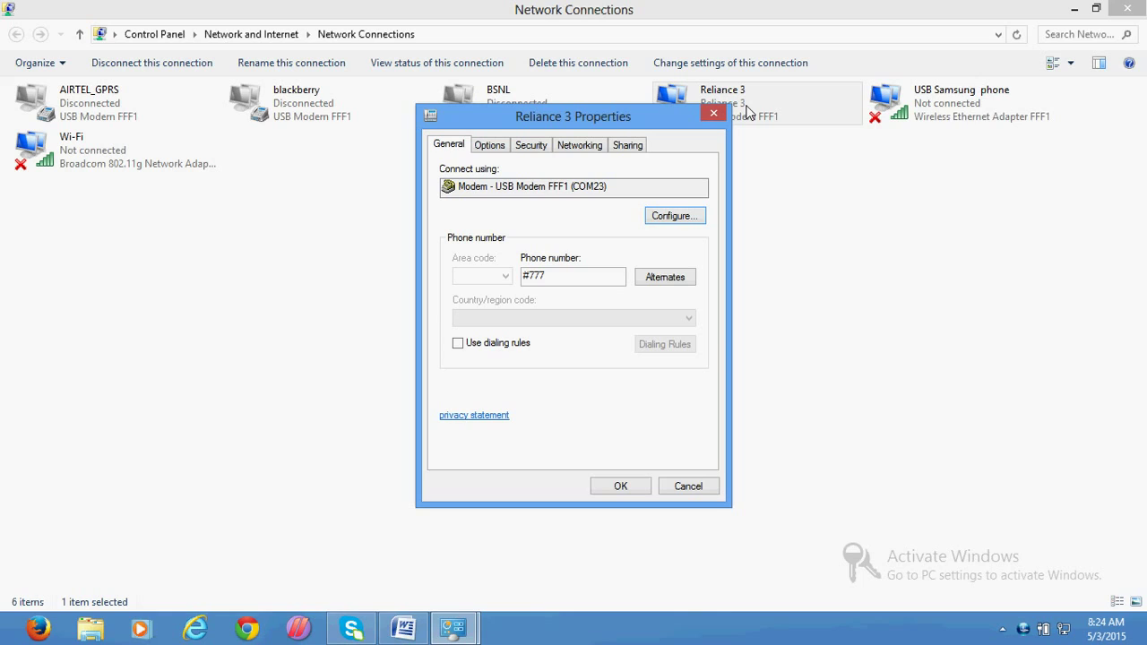
left_click(625, 150)
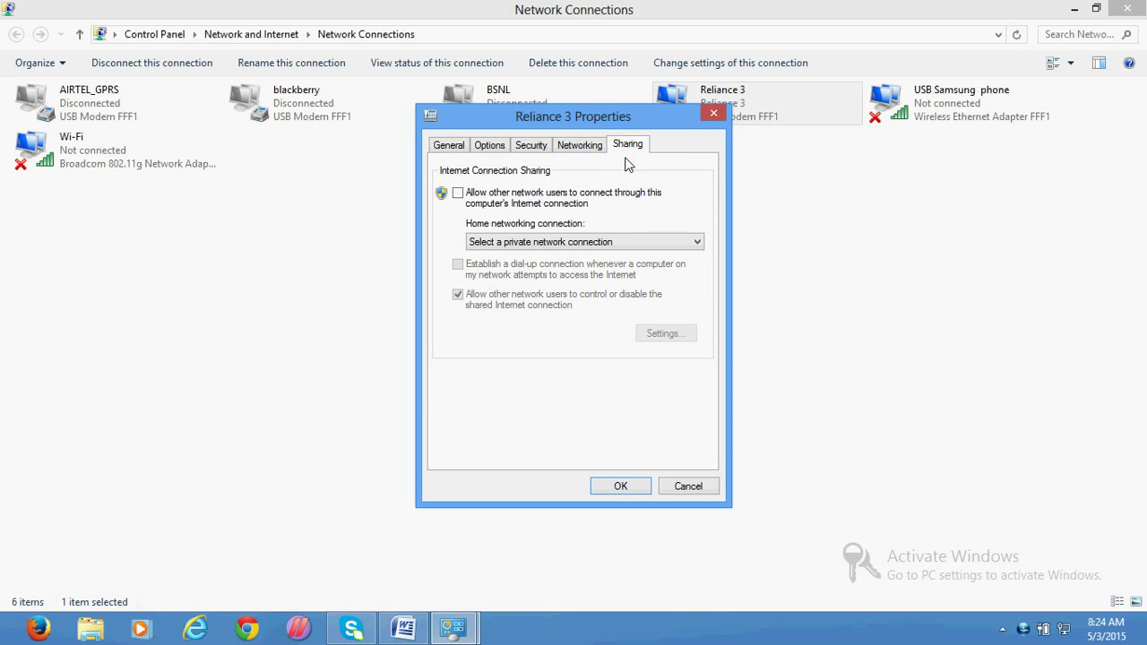
left_click(588, 205)
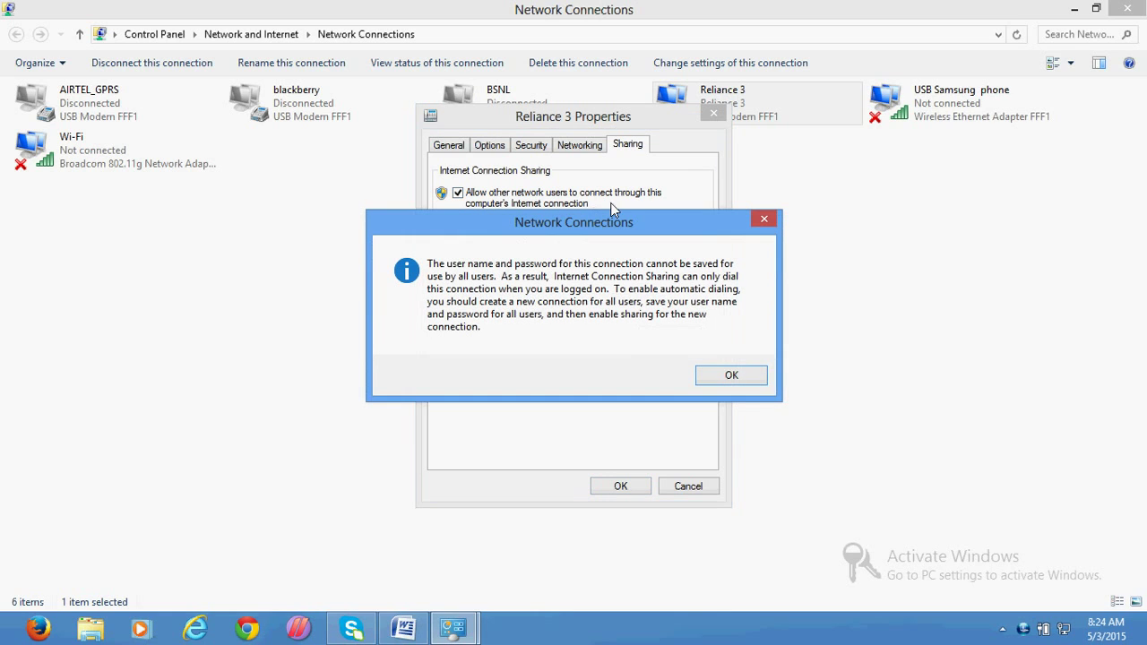
left_click(723, 380)
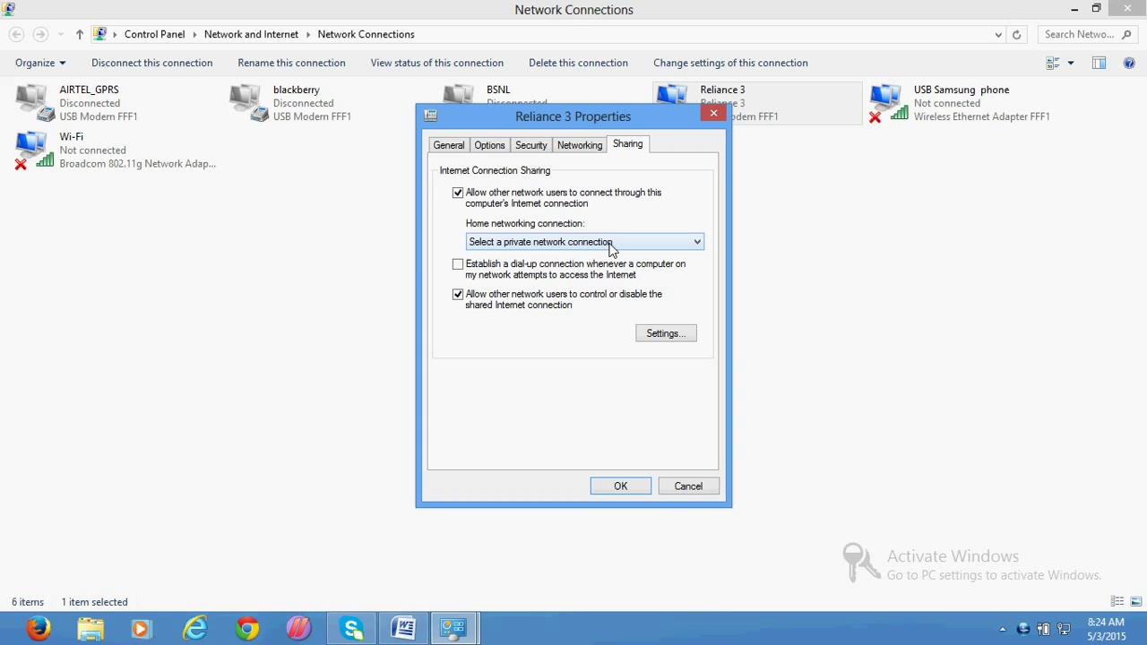
Set USB Samsung phone as the home networking connection, apply the sharing settings, and close the network windows.
left_click(612, 250)
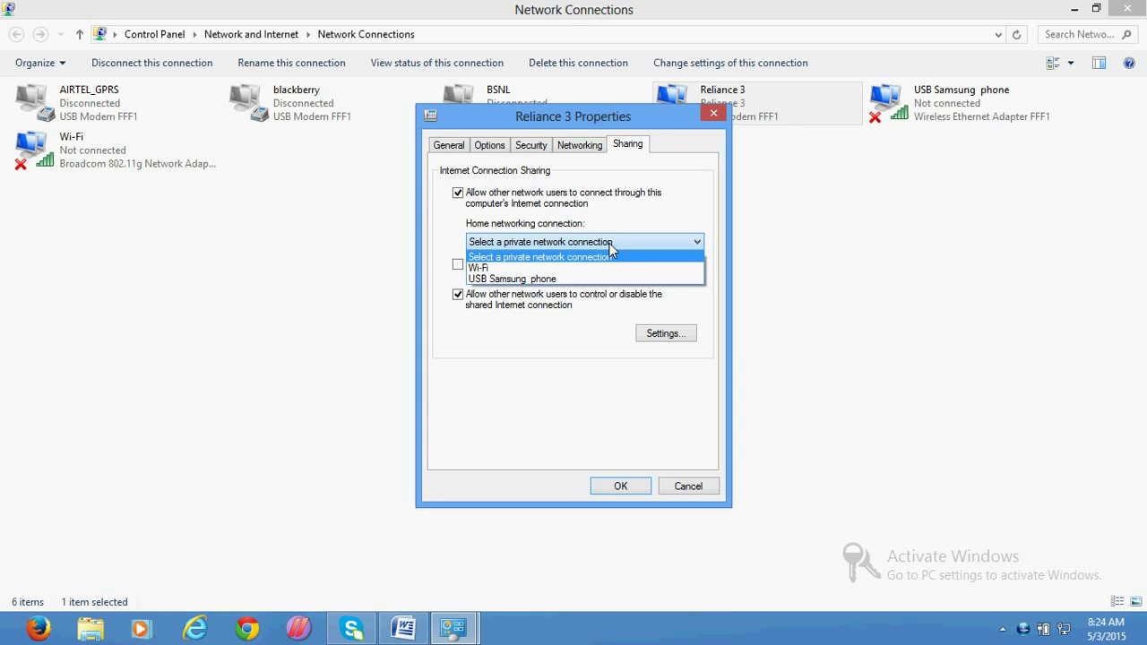
left_click(560, 279)
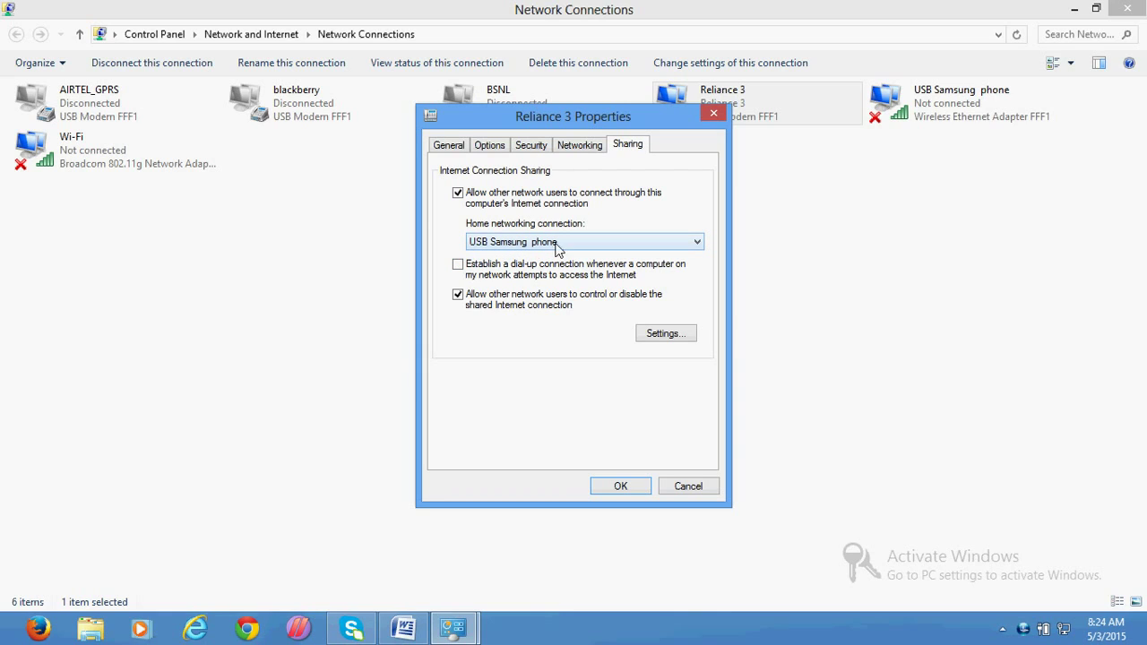
left_click(618, 487)
left_click(659, 377)
left_click(717, 350)
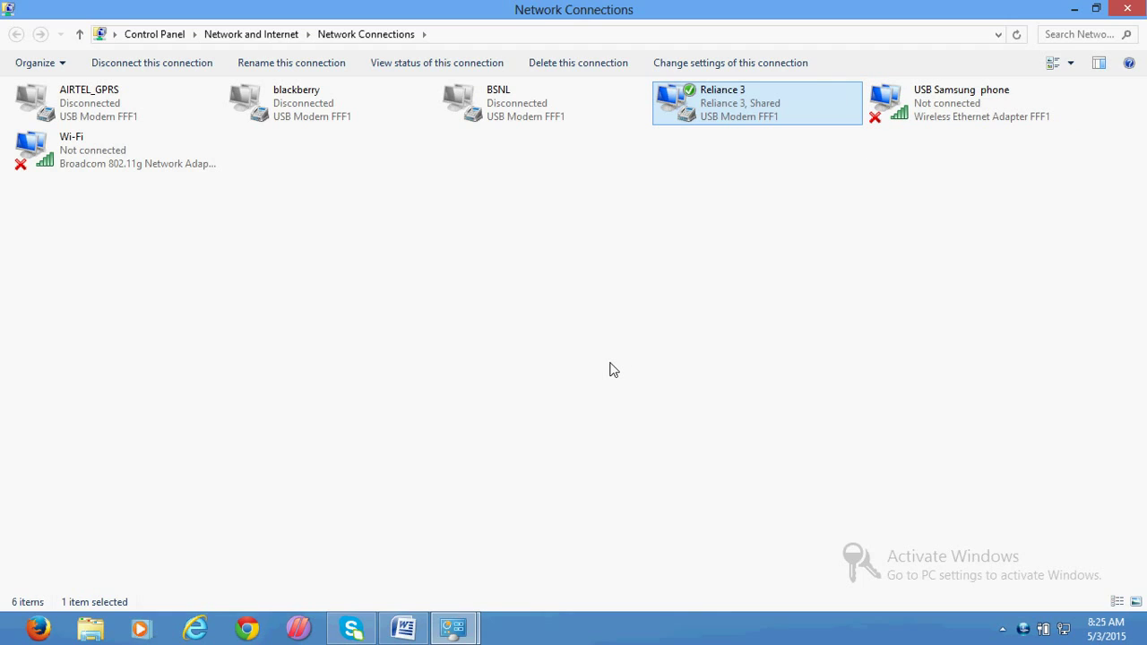
left_click(1122, 9)
left_click(1122, 9)
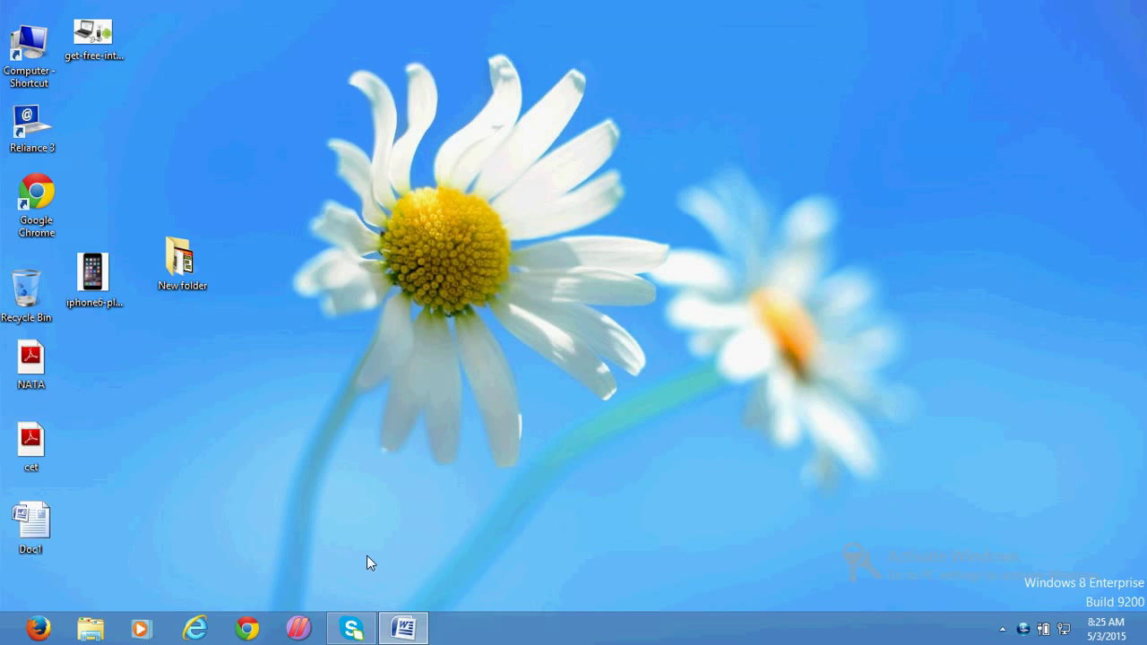
left_click(405, 638)
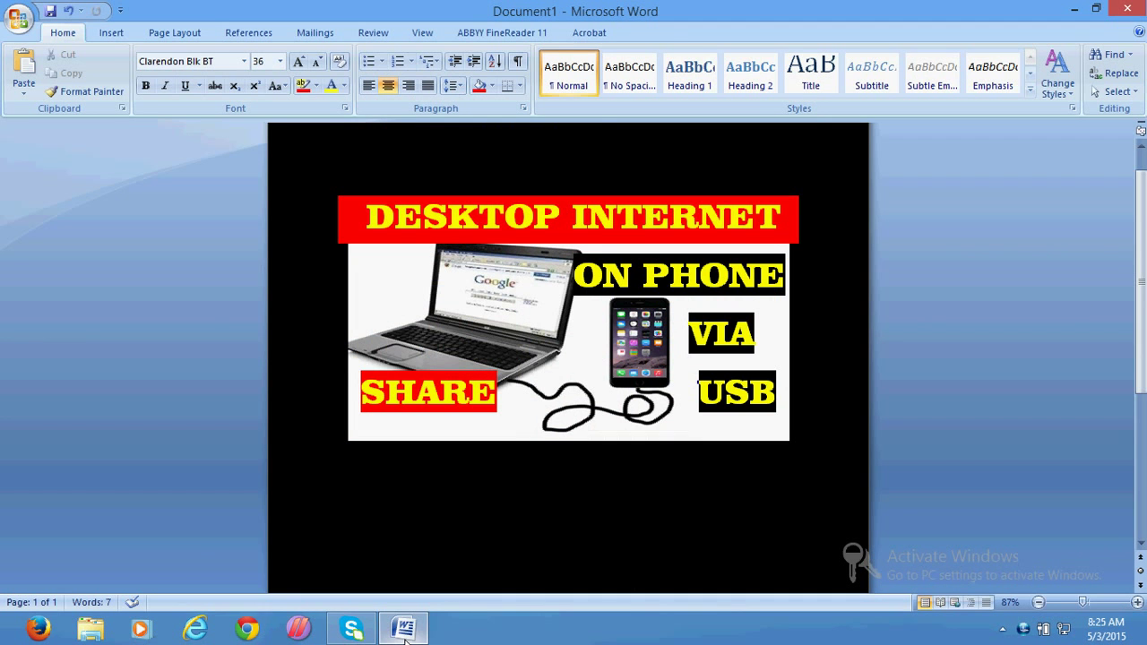
left_click(405, 638)
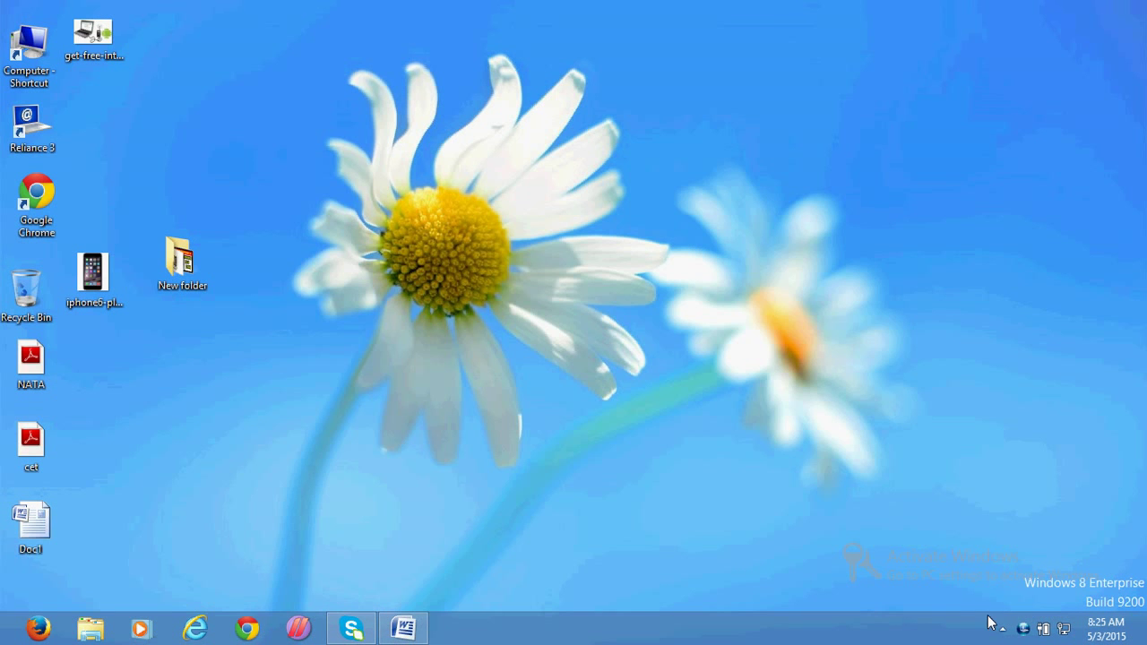